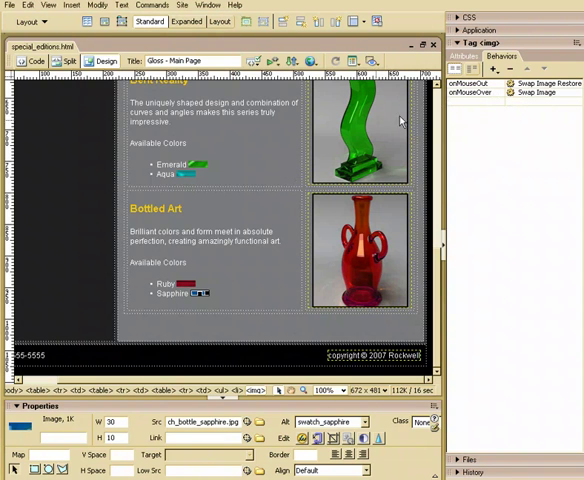
Step: Delete the Ruby swatch's onMouseOut Swap Image Restore behaviour
click(191, 275)
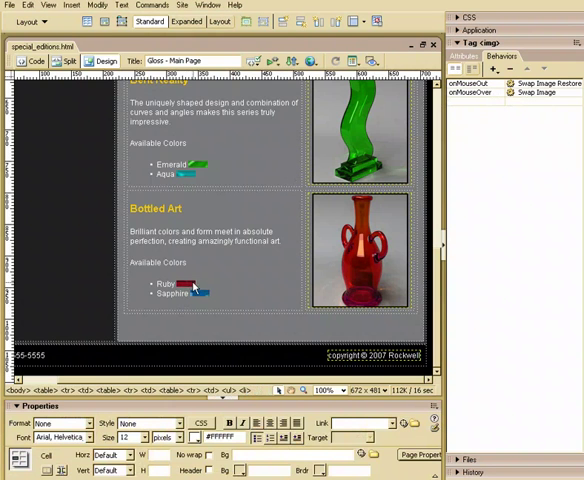
click(187, 284)
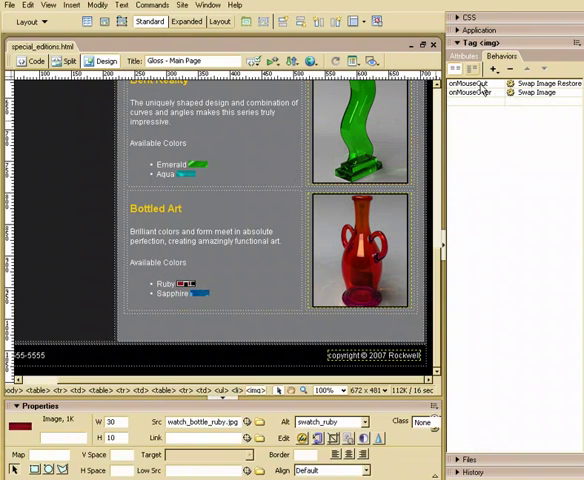
click(508, 84)
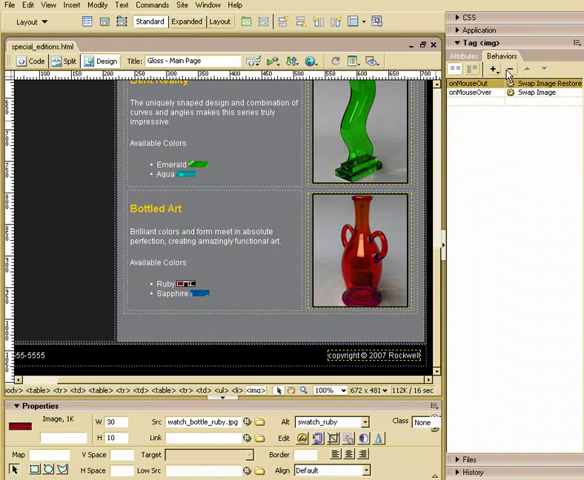
click(508, 73)
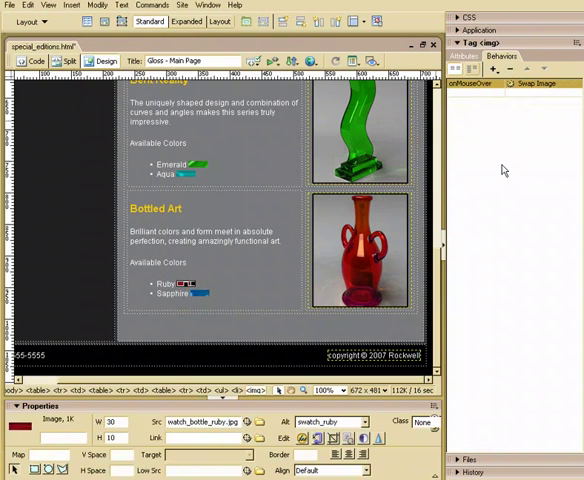
Step: Delete the onMouseOut Swap Image Restore from the Sapphire and Emerald swatches
click(219, 286)
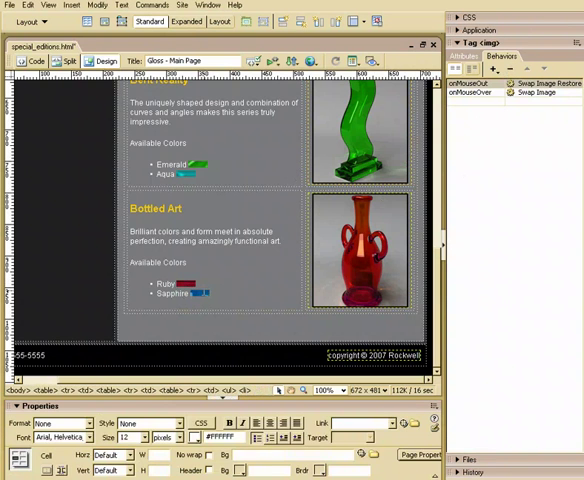
click(201, 293)
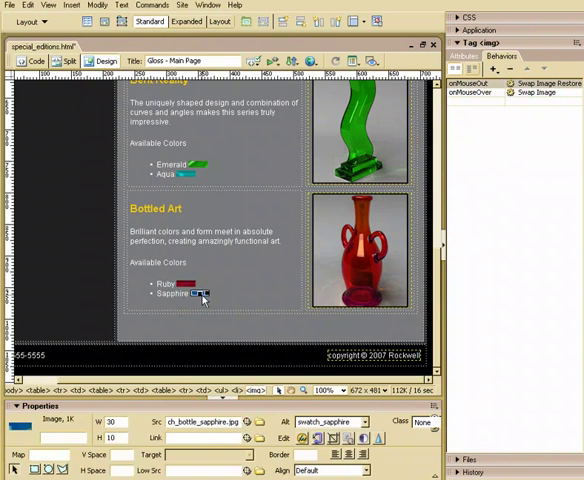
click(508, 73)
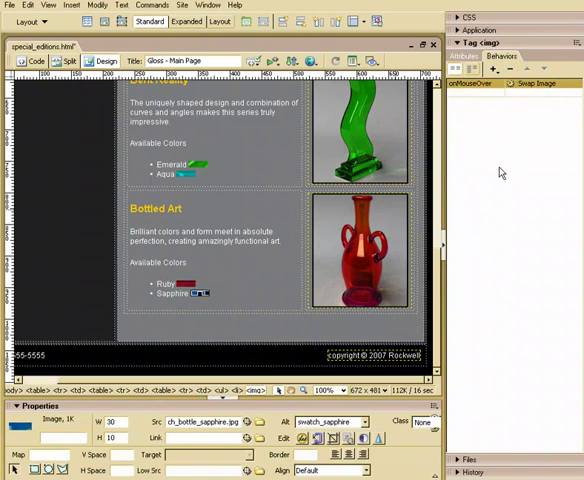
click(245, 280)
scroll(245, 280, up, 2)
click(186, 245)
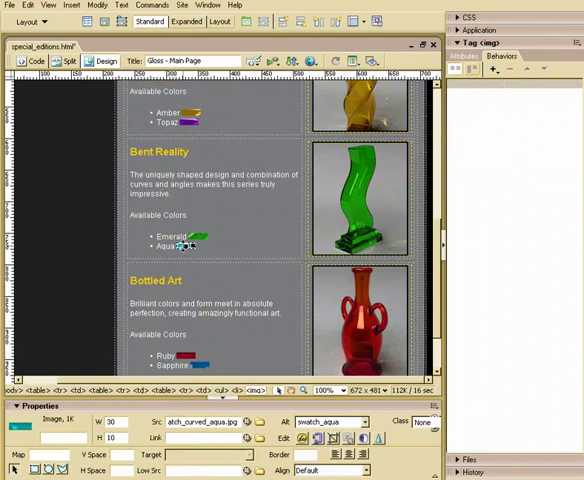
click(196, 236)
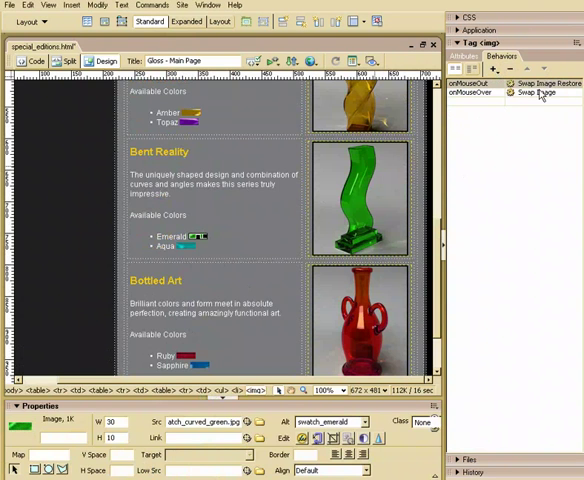
click(507, 70)
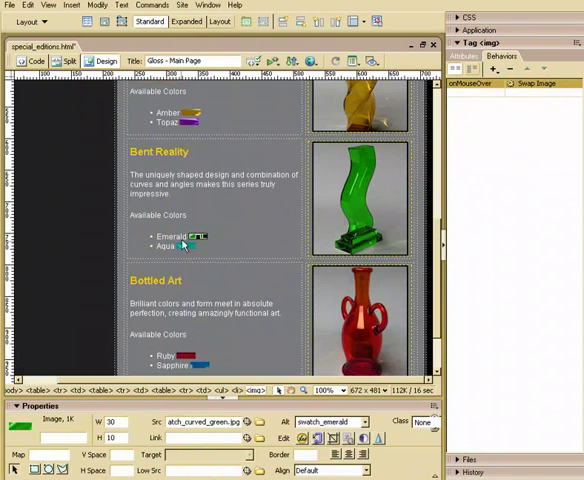
Step: Give the Aqua swatch a Swap Image replacing bent_emerald with curved_aqua, with no restore
click(186, 245)
click(493, 72)
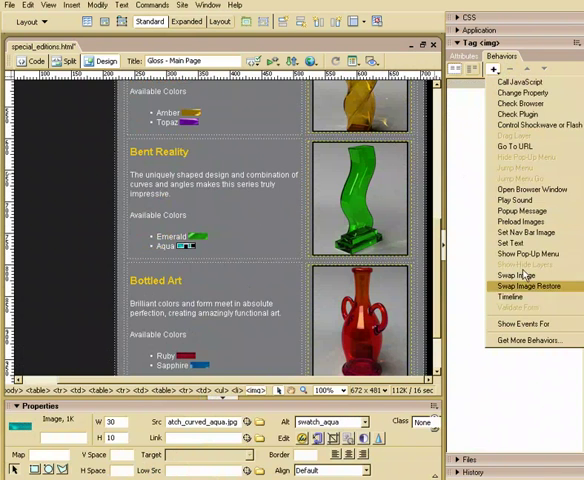
click(527, 274)
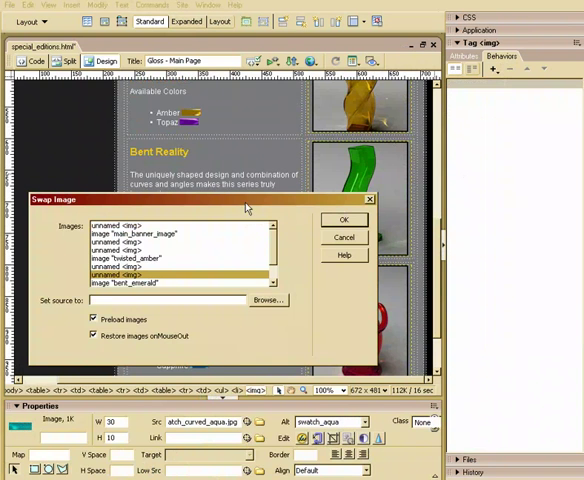
drag(250, 199, 425, 186)
click(333, 270)
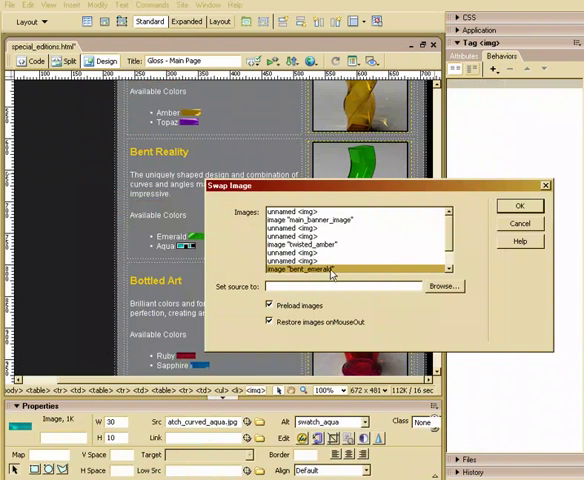
click(440, 287)
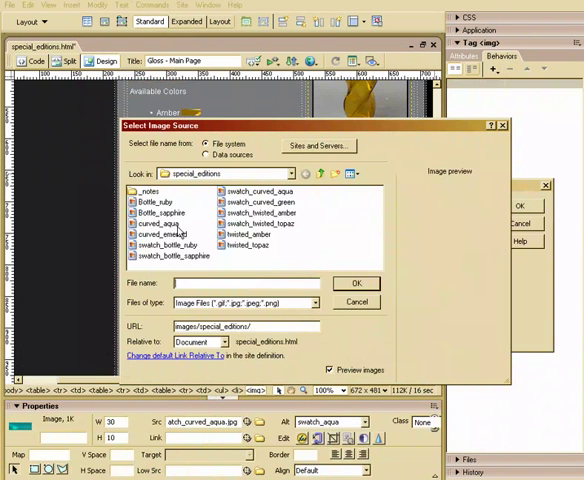
double_click(165, 234)
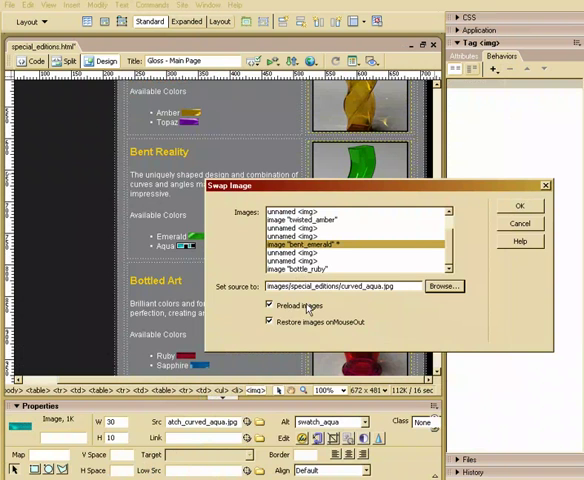
click(290, 325)
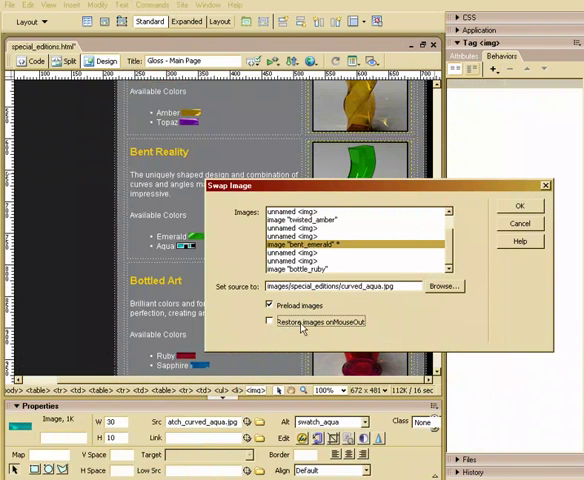
click(520, 209)
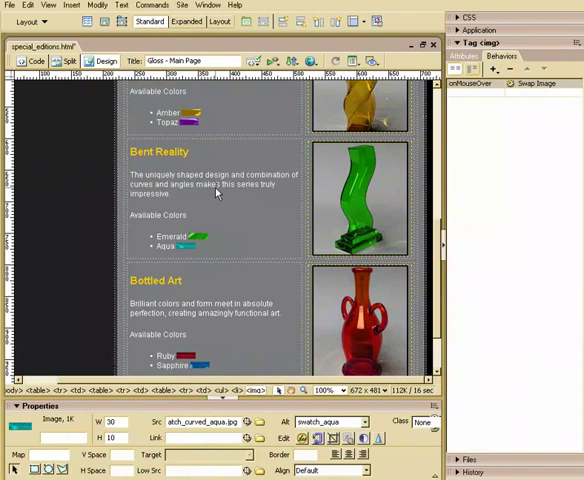
Step: Delete the Topaz swatch's onMouseOut Swap Image Restore behaviour
click(198, 237)
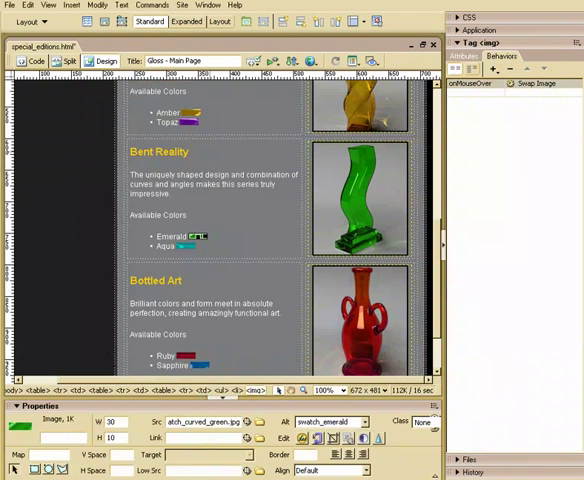
click(190, 122)
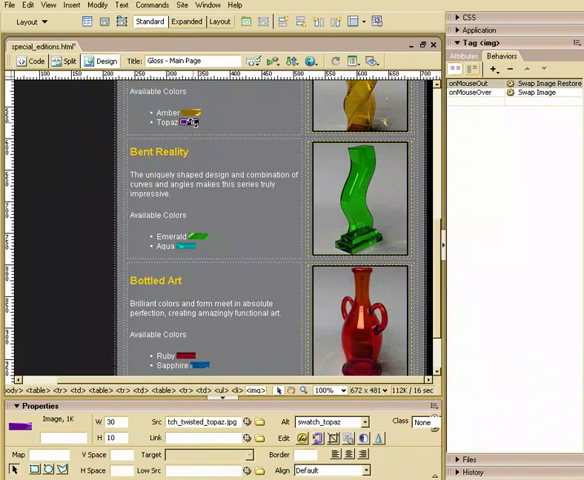
click(470, 84)
click(474, 69)
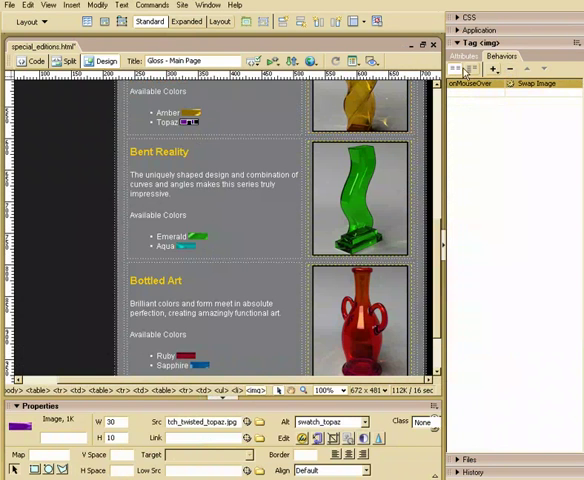
click(245, 125)
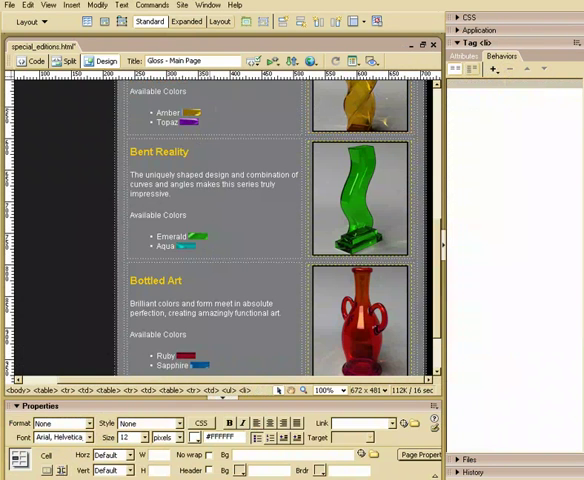
Step: Inspect the Behaviors panel entries of other swatches and the Topaz swatch
click(360, 320)
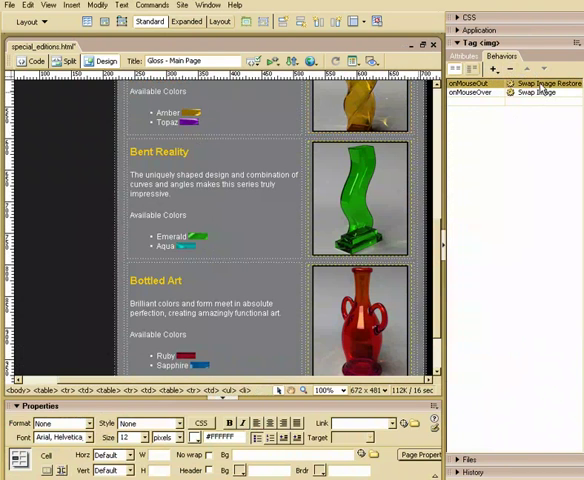
click(512, 84)
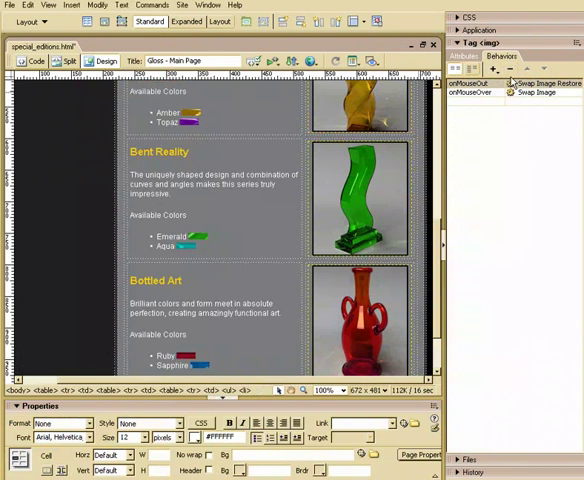
click(190, 121)
click(211, 117)
Step: Inspect the onMouseOver Swap Image and restore behaviours through their context menus
click(470, 92)
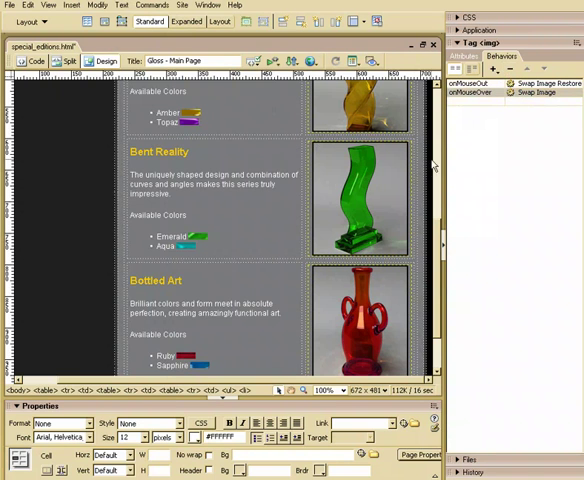
mouse_move(437, 238)
mouse_down()
mouse_move(445, 160)
mouse_move(445, 220)
mouse_up()
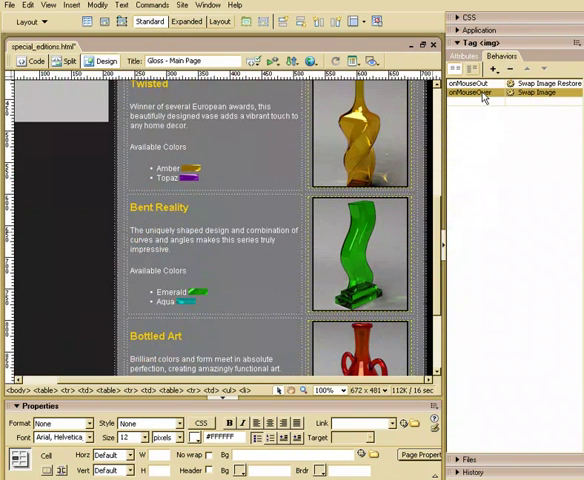
right_click(511, 86)
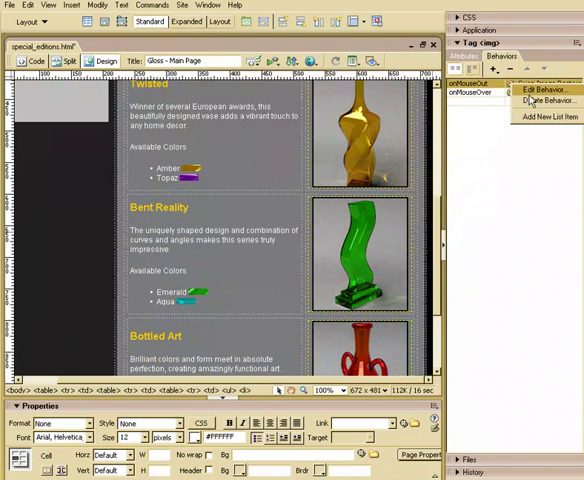
click(540, 100)
right_click(511, 93)
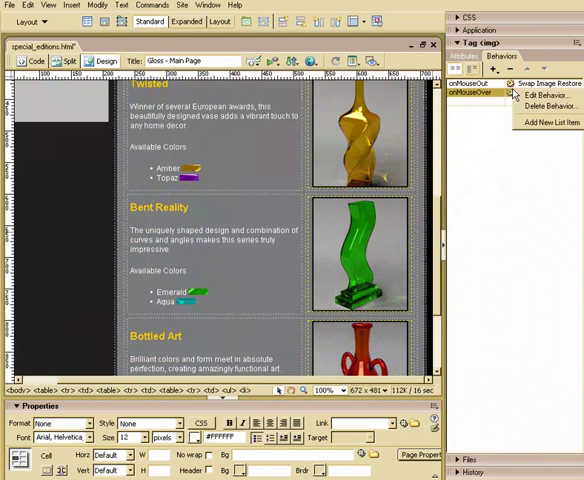
click(522, 101)
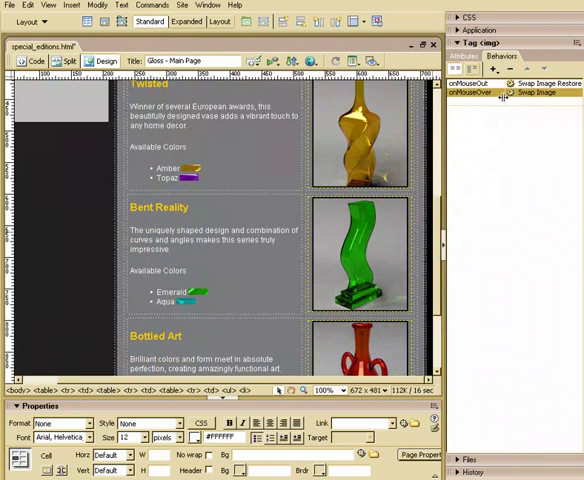
click(468, 93)
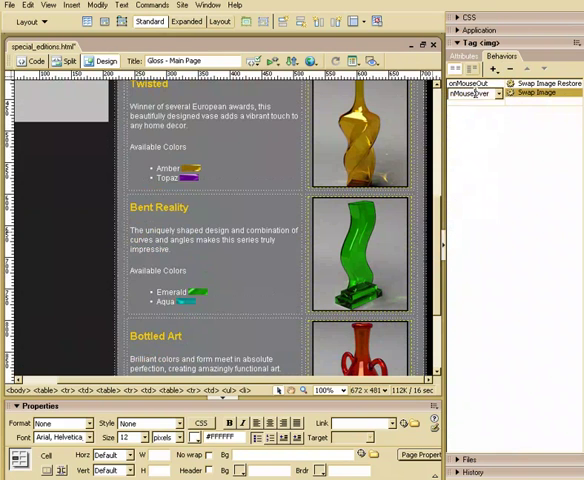
Step: Check the Amber and Topaz swatches, then preview the page in Internet Explorer
click(192, 168)
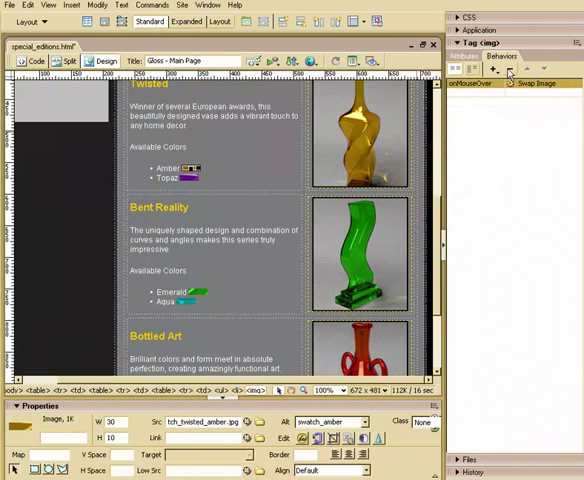
click(192, 178)
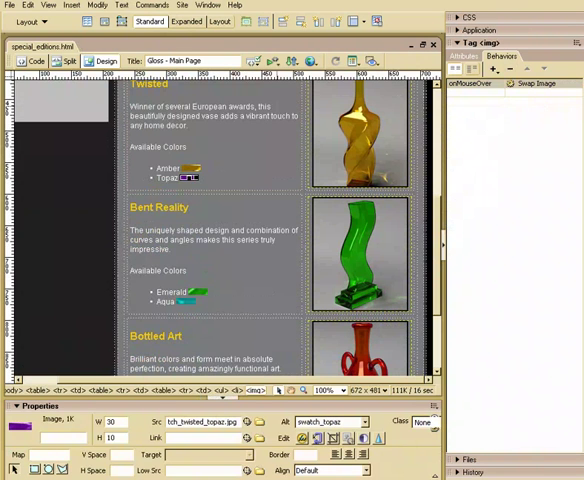
key(F12)
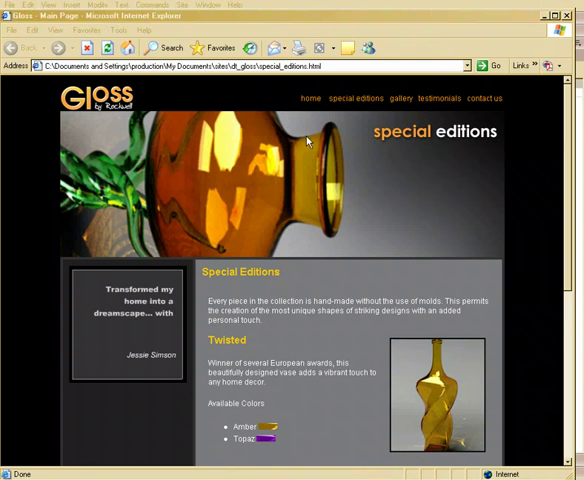
scroll(336, 292, down, 3)
scroll(336, 292, down, 2)
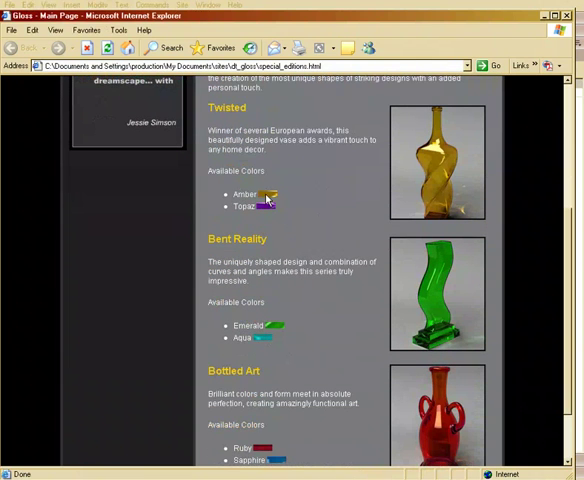
scroll(264, 200, down, 2)
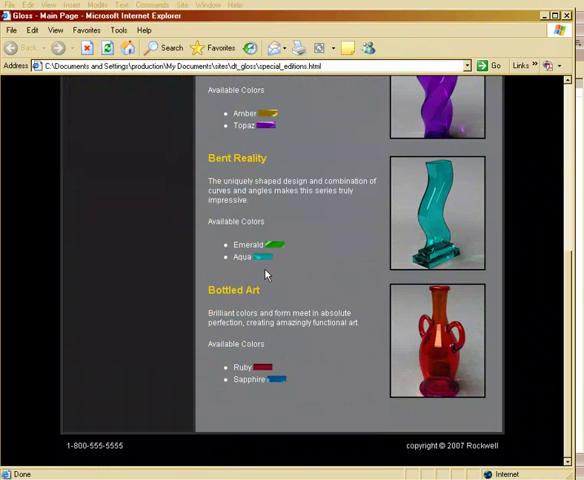
mouse_move(276, 380)
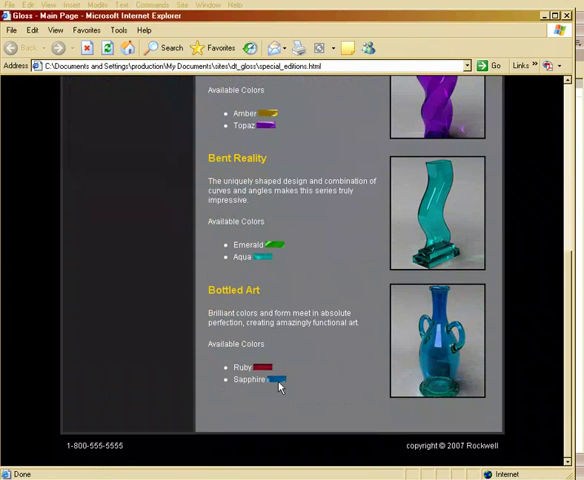
scroll(318, 297, up, 5)
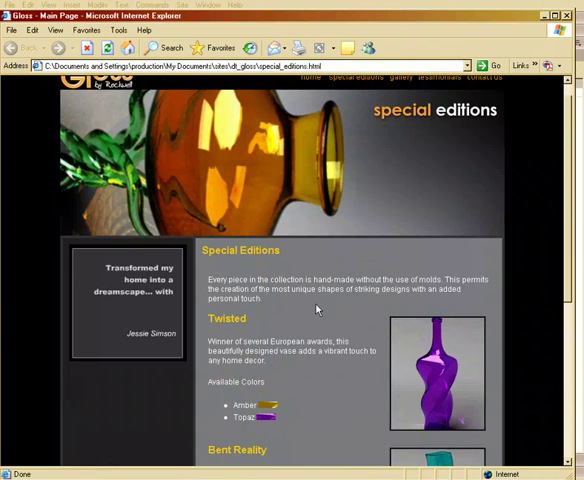
scroll(318, 297, up, 1)
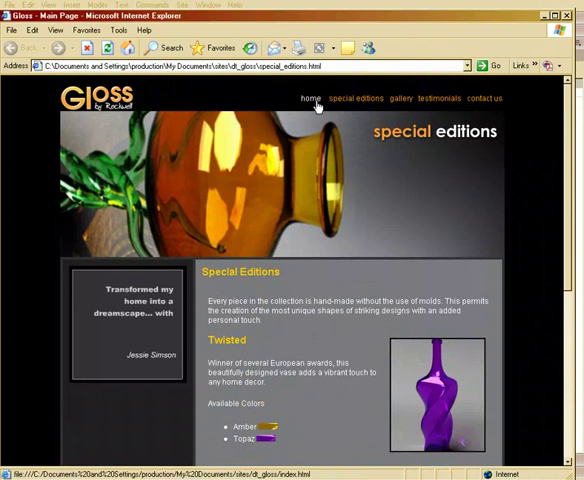
Step: Visit the home page and return to special editions to reload the original vases
click(311, 98)
click(345, 98)
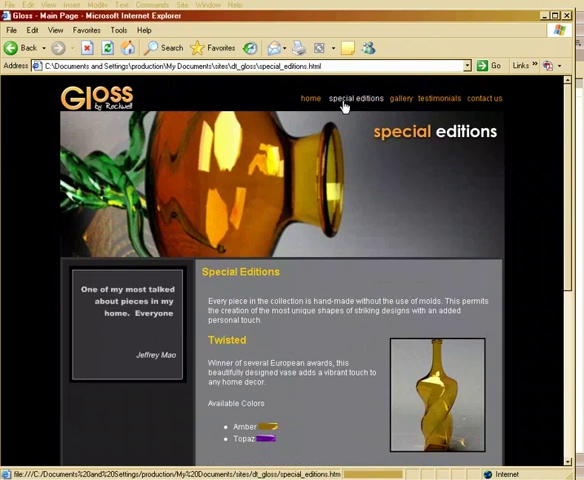
click(311, 98)
click(352, 98)
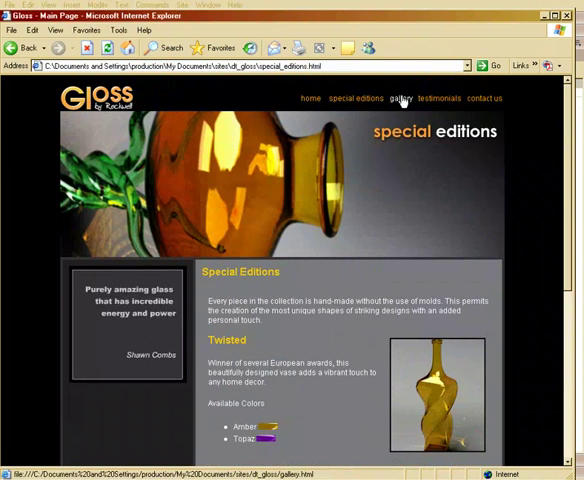